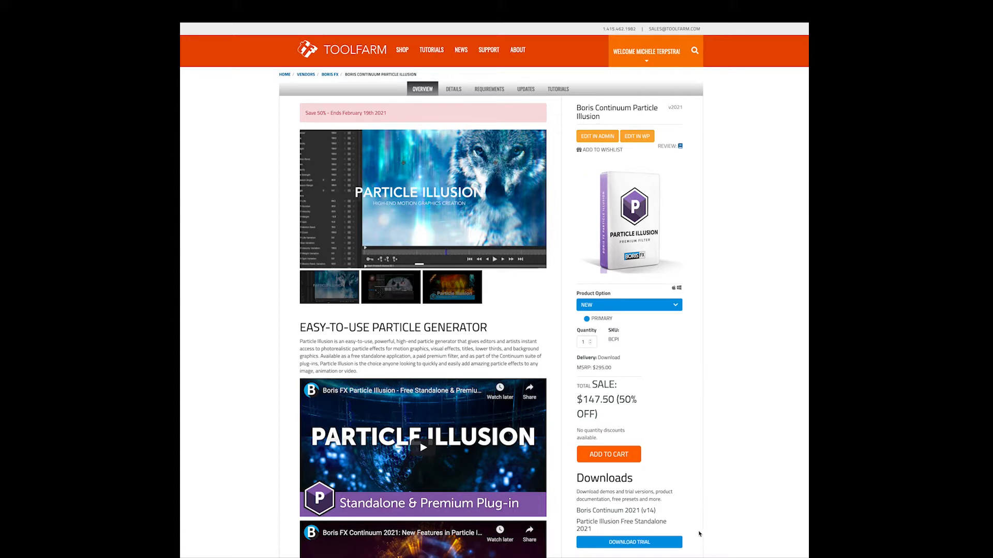
Open the Particle Illusion trial downloads, expand both listed products, and open the Boris FX emitter libraries download
scroll(774, 320, "down", 2)
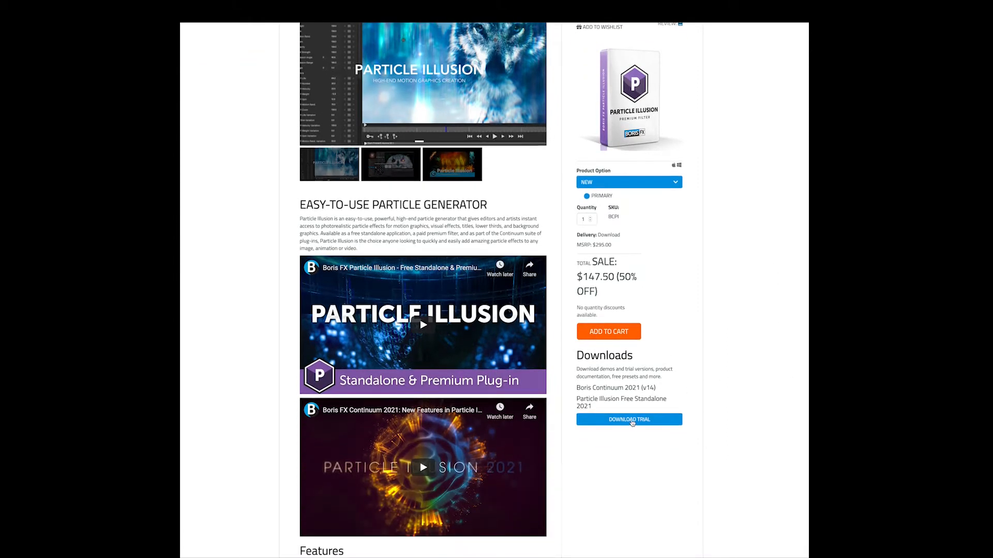
left_click(631, 420)
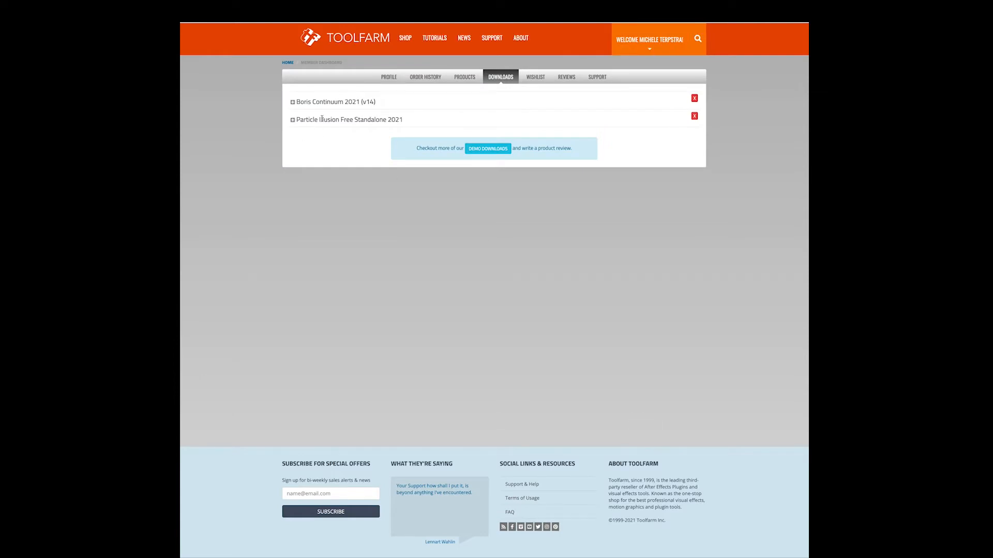
left_click(293, 121)
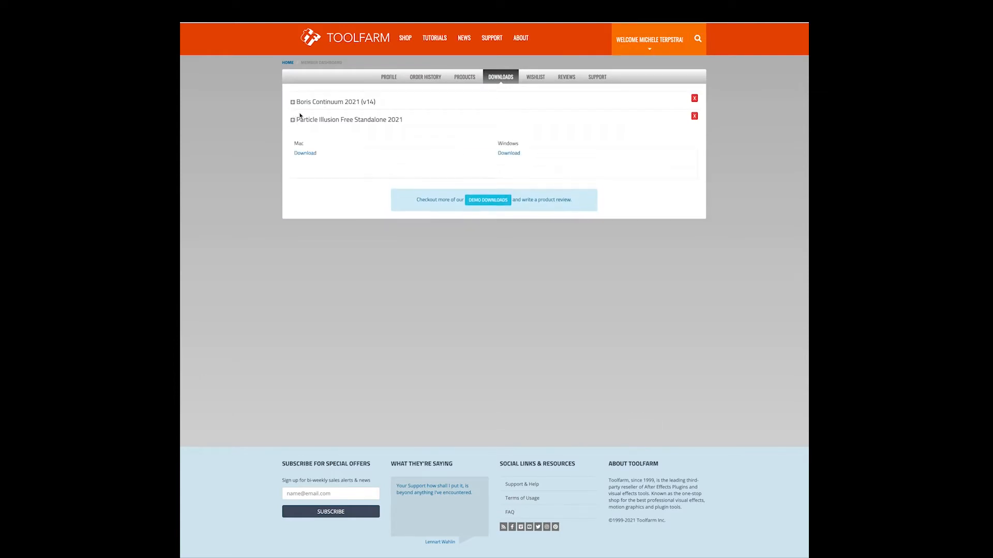
left_click(293, 103)
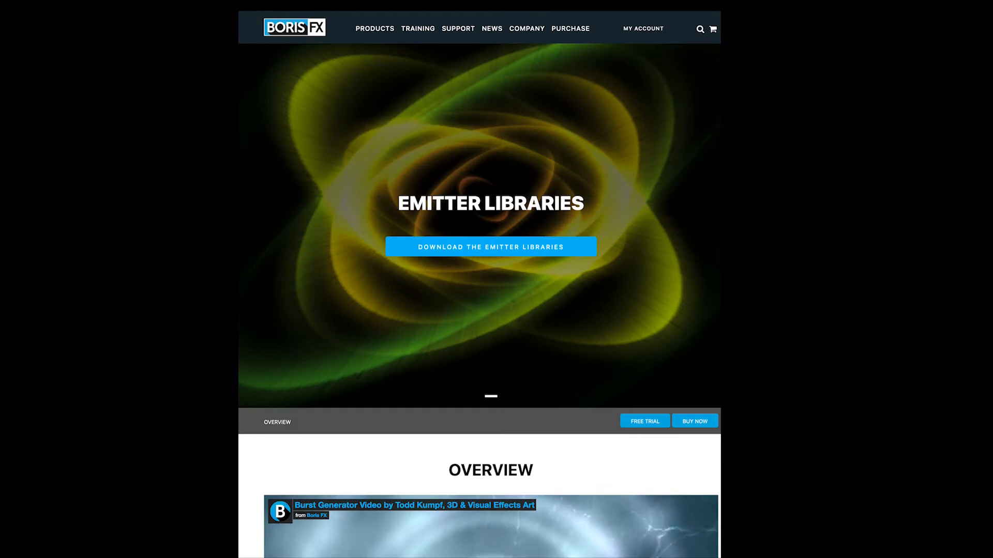
left_click(518, 248)
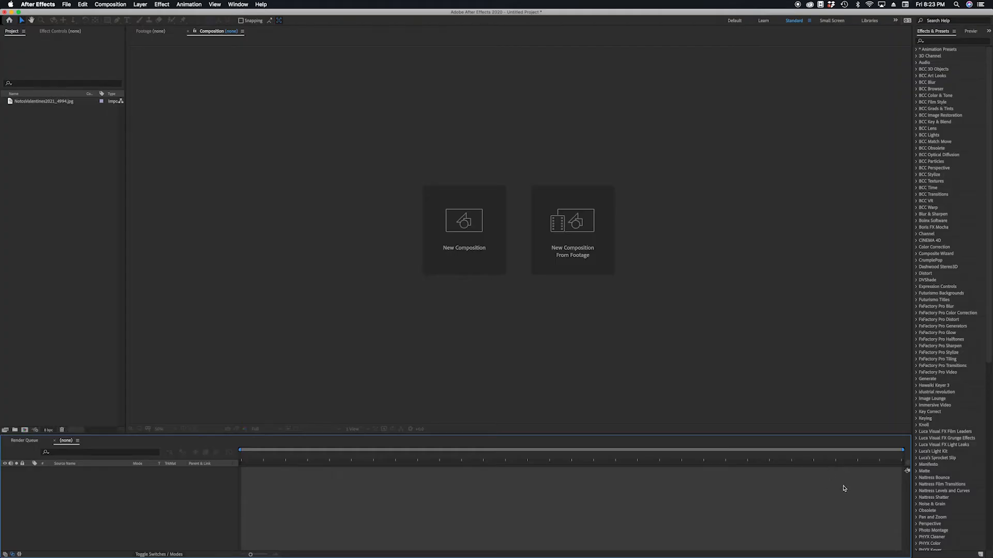
Create an HDTV 1080 29.97 composition named "Valentines bubbly" in After Effects
left_click(30, 102)
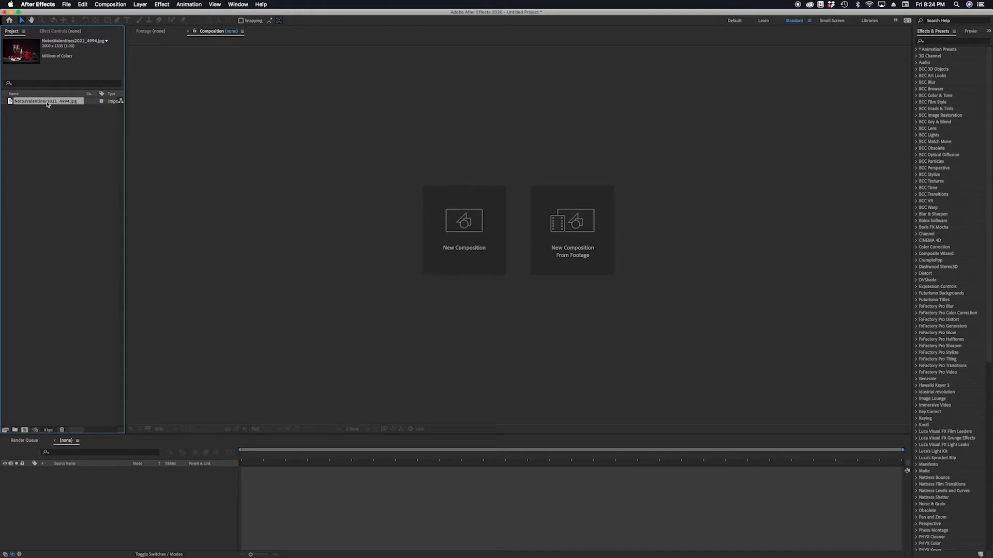
left_click(461, 227)
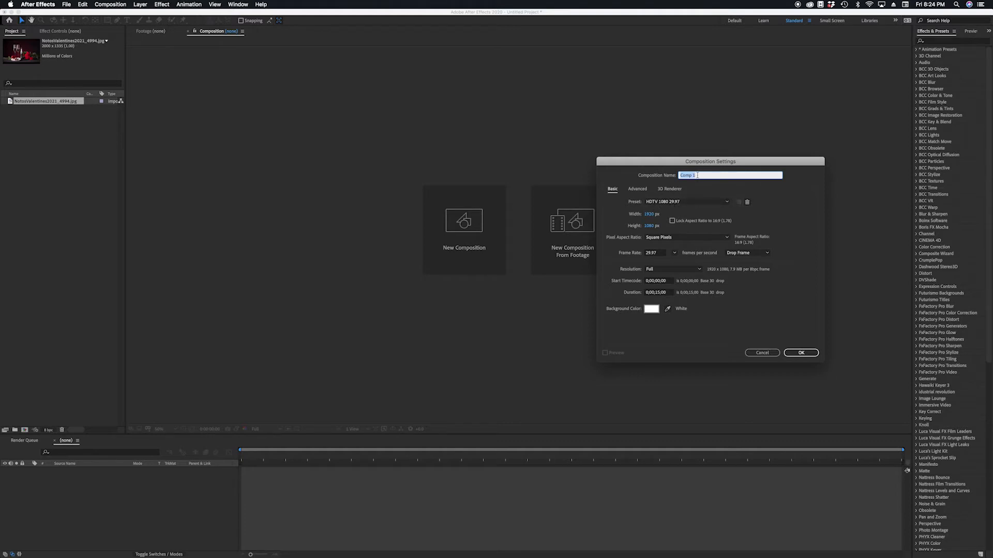
type("Valentines bubbly")
left_click(801, 352)
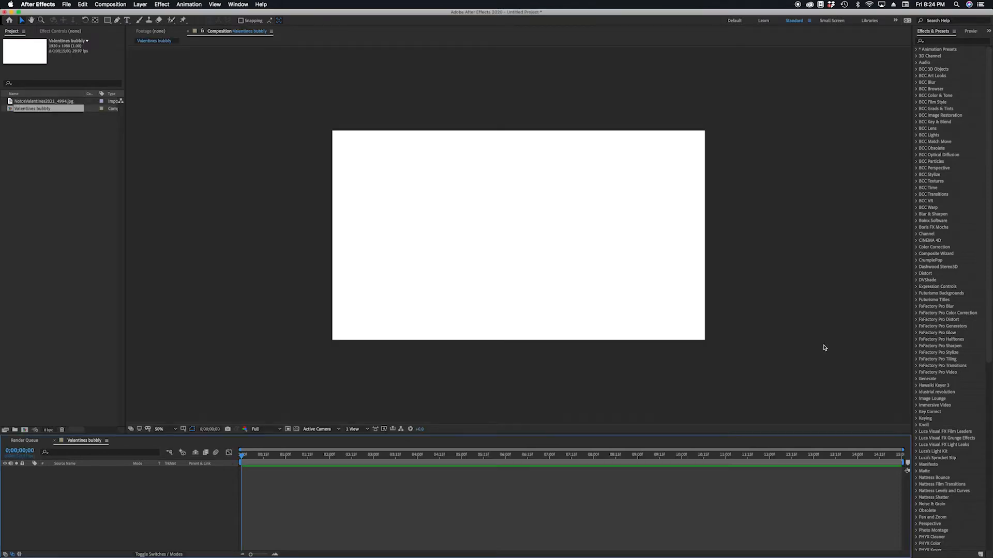
Add the Valentine's champagne photo to the composition and shift it left until its right edge meets the frame edge
left_click_drag(10, 101, 59, 489)
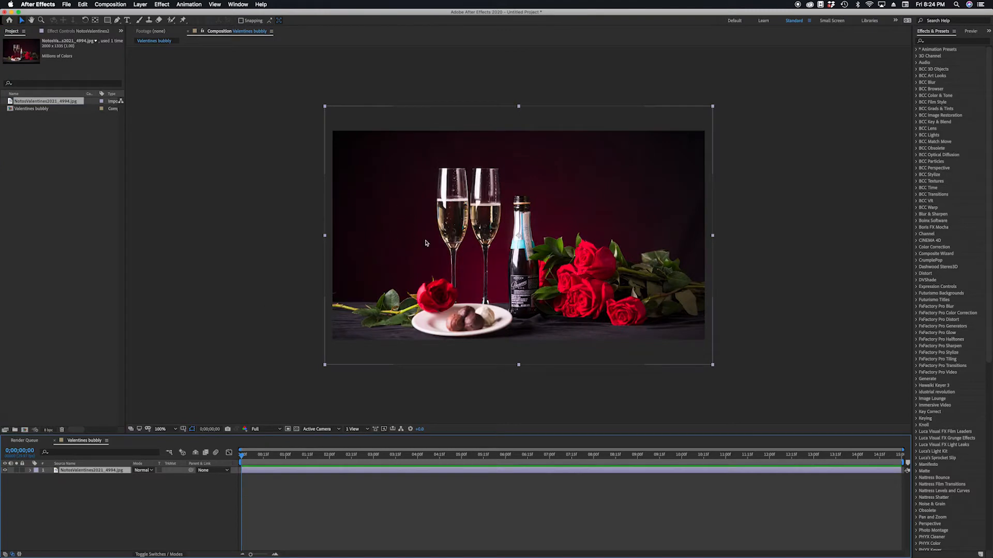
left_click_drag(447, 253, 439, 249)
left_click(439, 247)
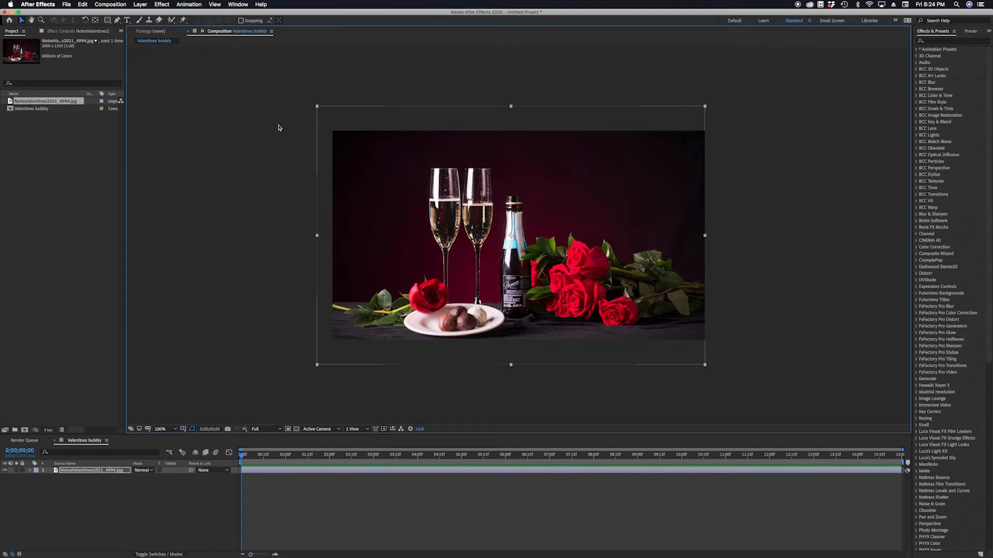
Create a black solid 200 px wide and 400 px high and place it over the left champagne glass
left_click(140, 5)
mouse_move(143, 12)
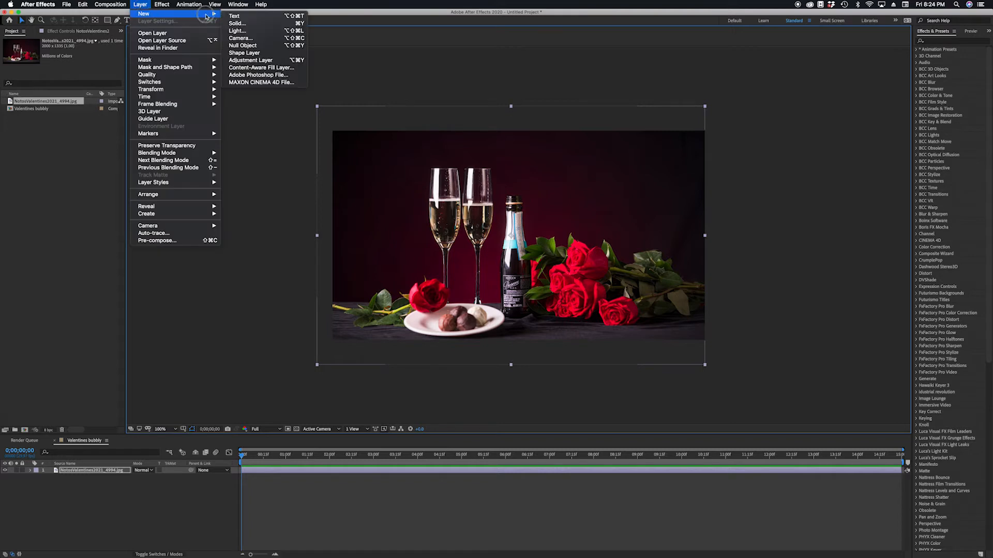
left_click(238, 20)
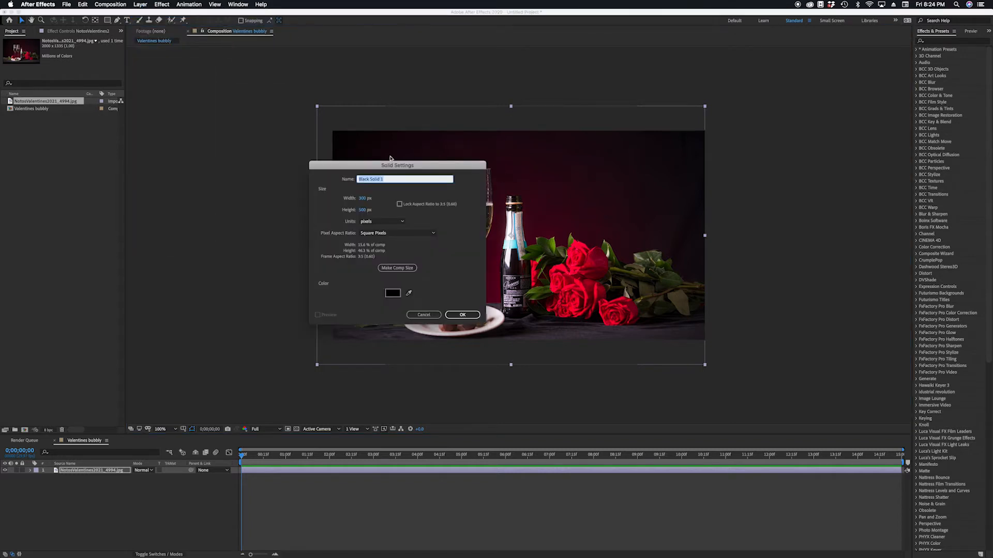
left_click_drag(393, 164, 659, 209)
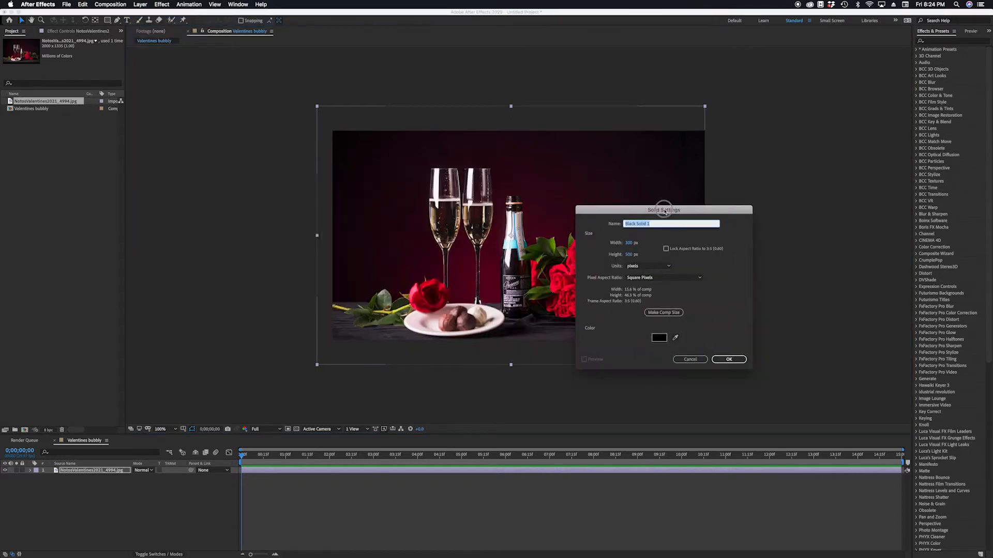
left_click(627, 242)
type("200")
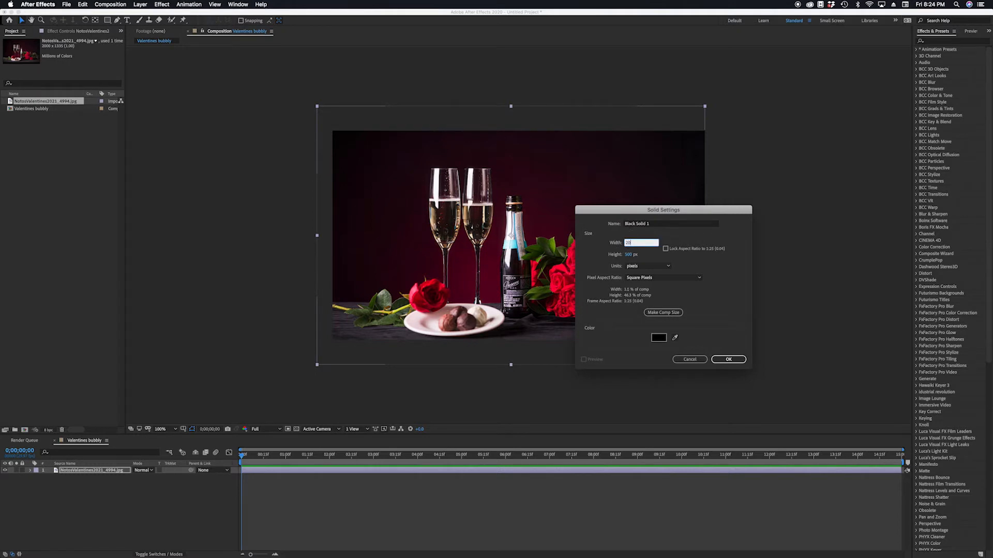
left_click(627, 254)
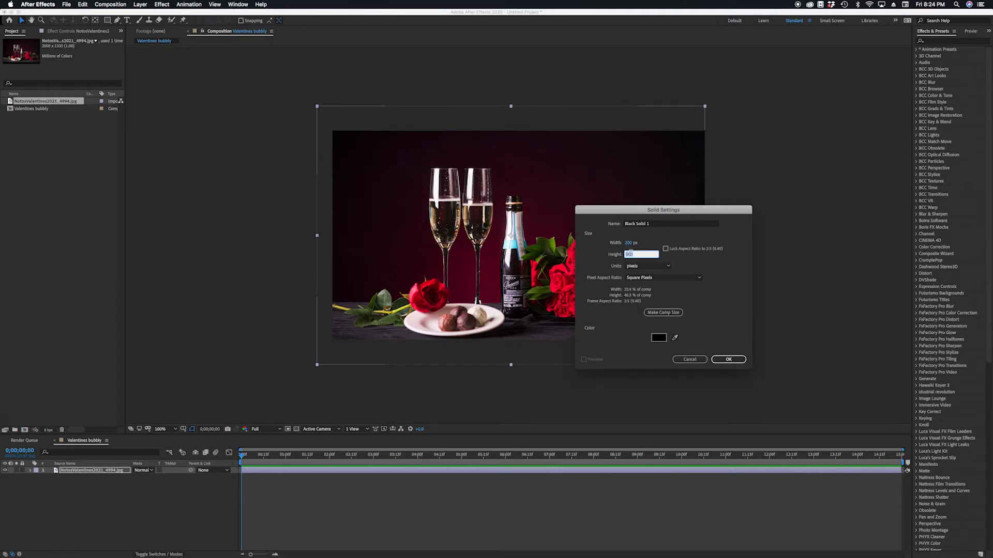
type("400")
left_click(728, 358)
left_click_drag(529, 251, 454, 234)
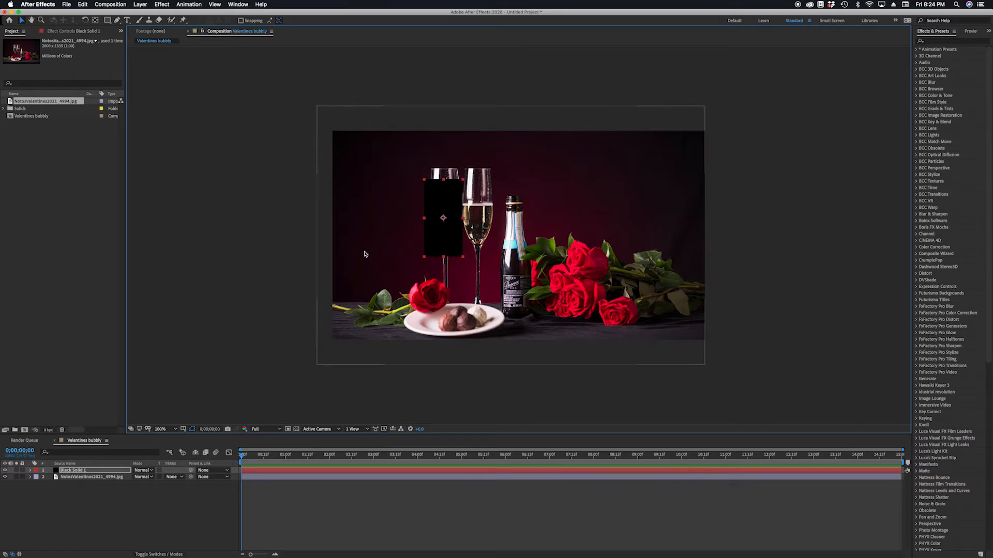
Search the effects for "partic" and apply BCC Particle Illusion to the black solid
left_click(931, 41)
type("pa")
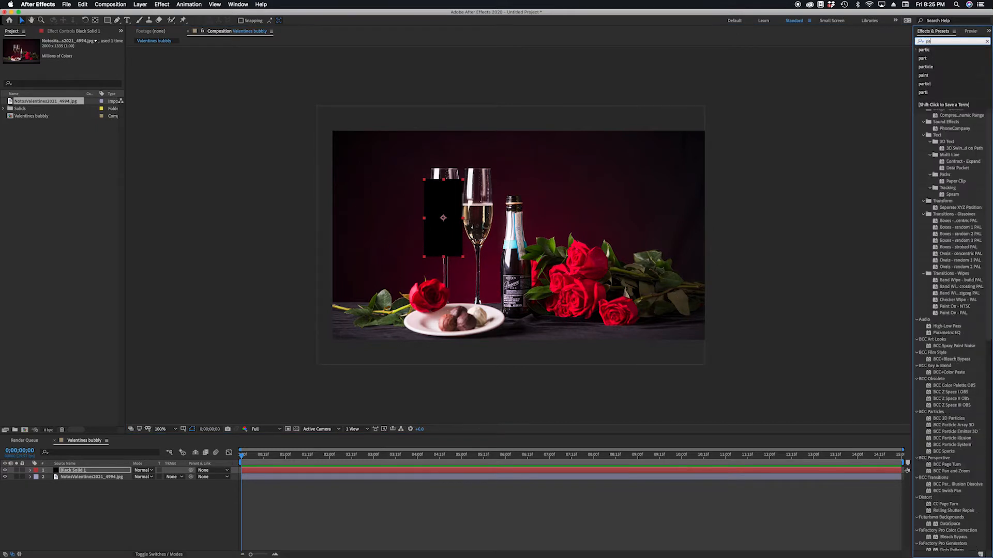
type("ric")
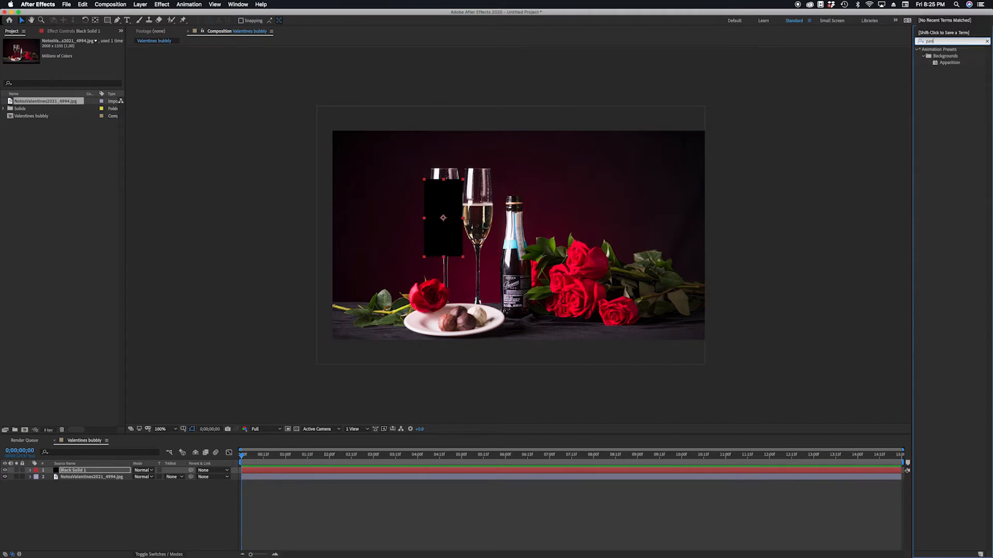
key("BackSpace")
key("BackSpace")
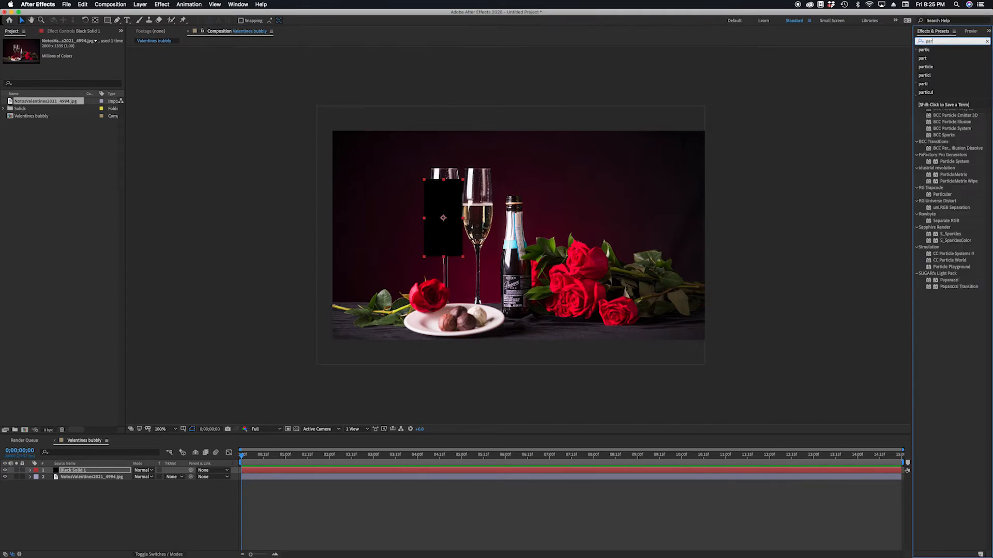
type("tic")
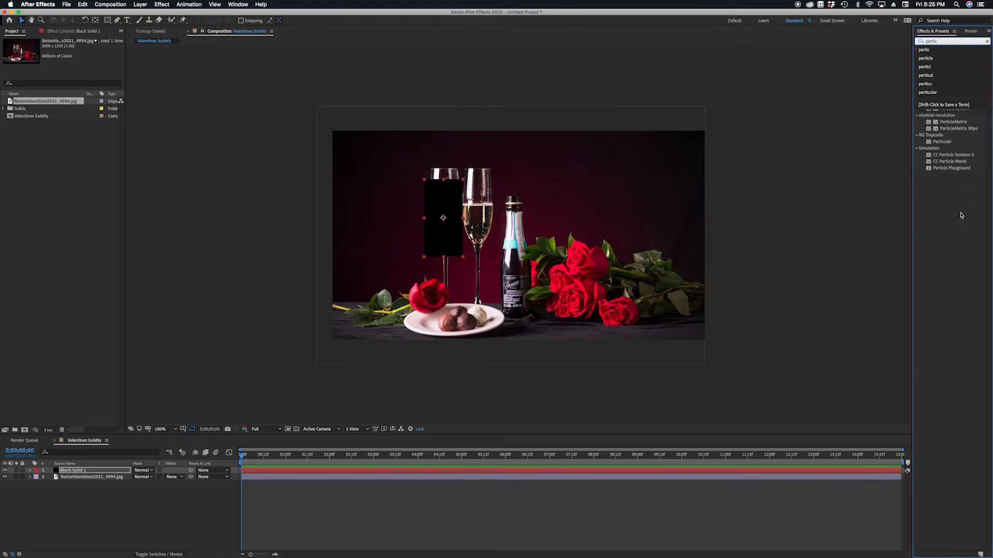
left_click(969, 208)
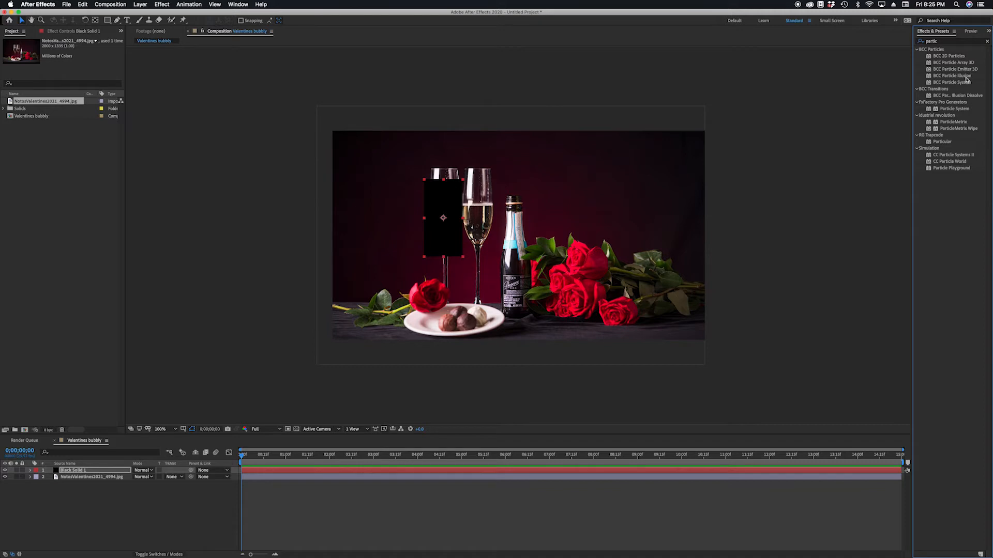
left_click_drag(967, 76, 455, 224)
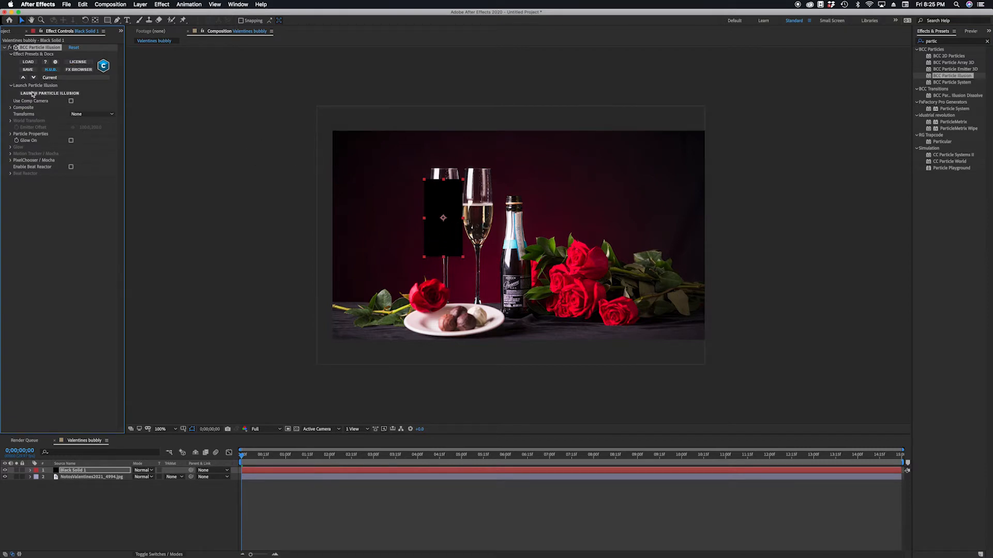
Look through the BCC Particle Illusion presets without choosing one, and launch the Particle Illusion interface
left_click(83, 80)
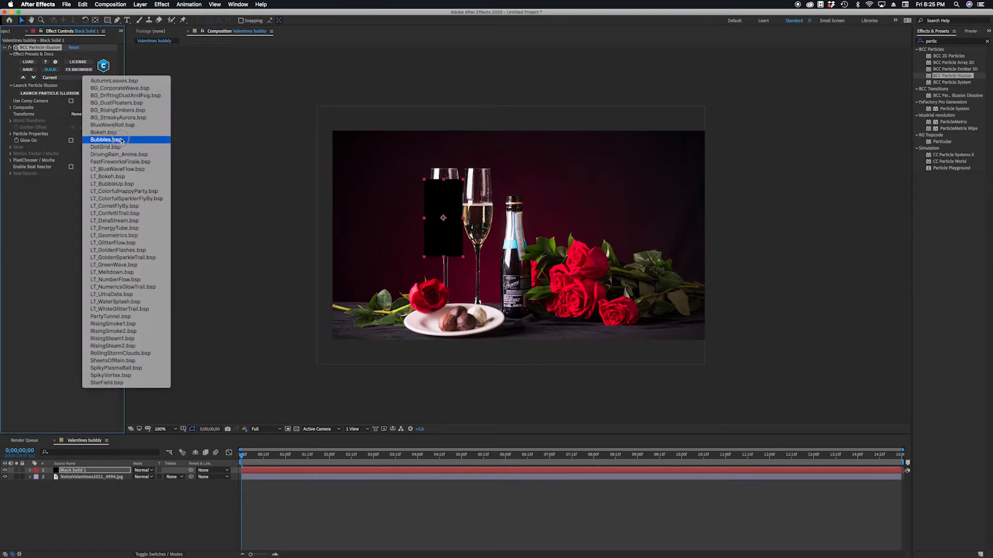
left_click(30, 224)
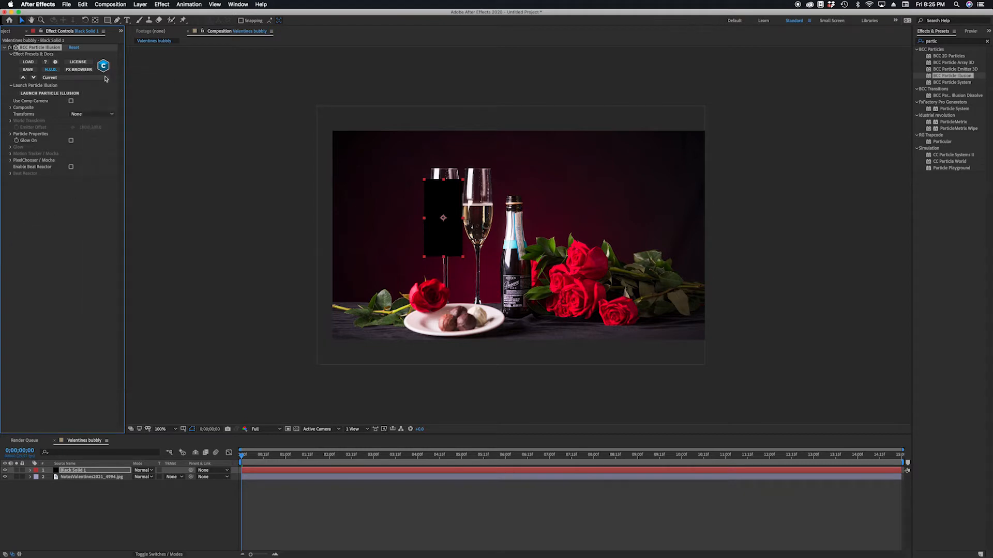
left_click(52, 94)
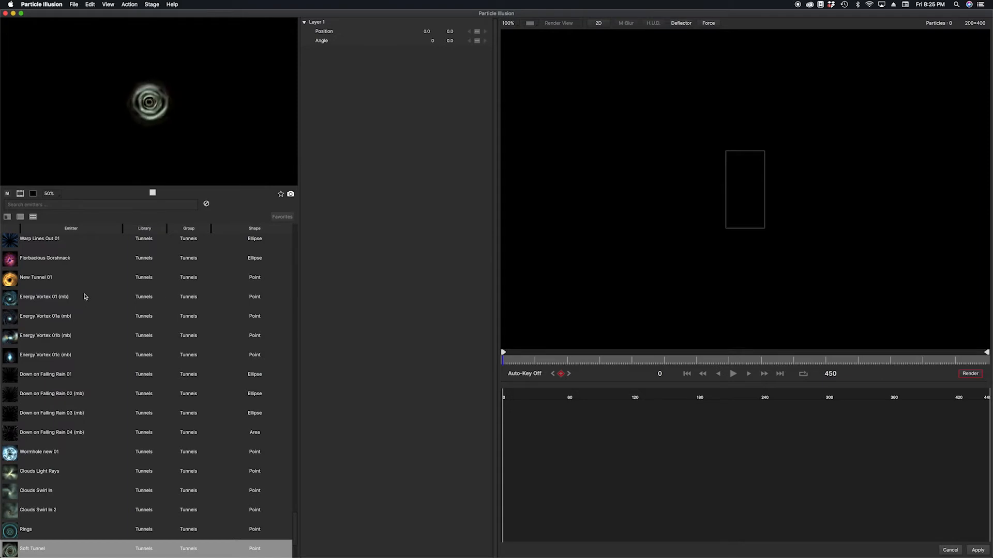
Preview the Energy Vortex 01a (mb) emitter and look at the available interface layouts
left_click(37, 317)
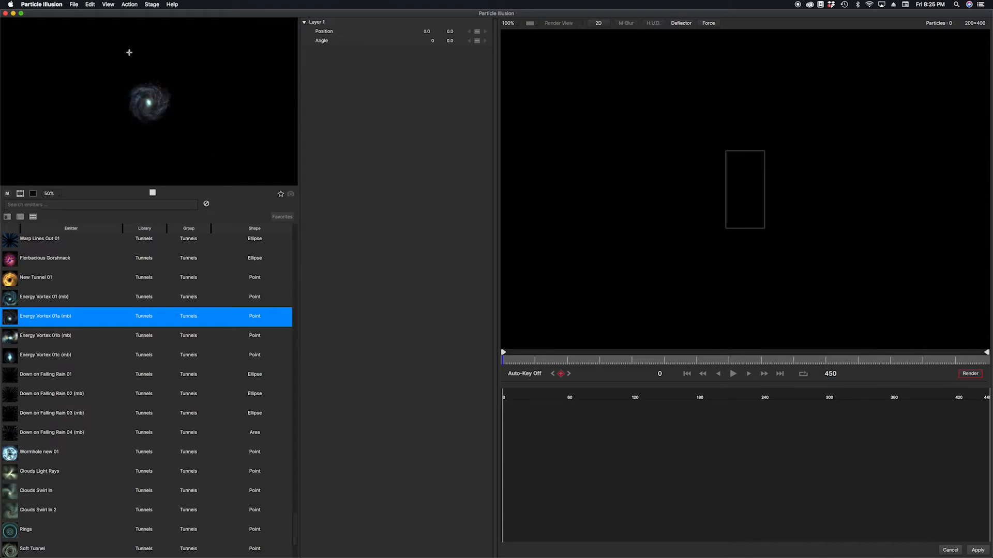
left_click(108, 5)
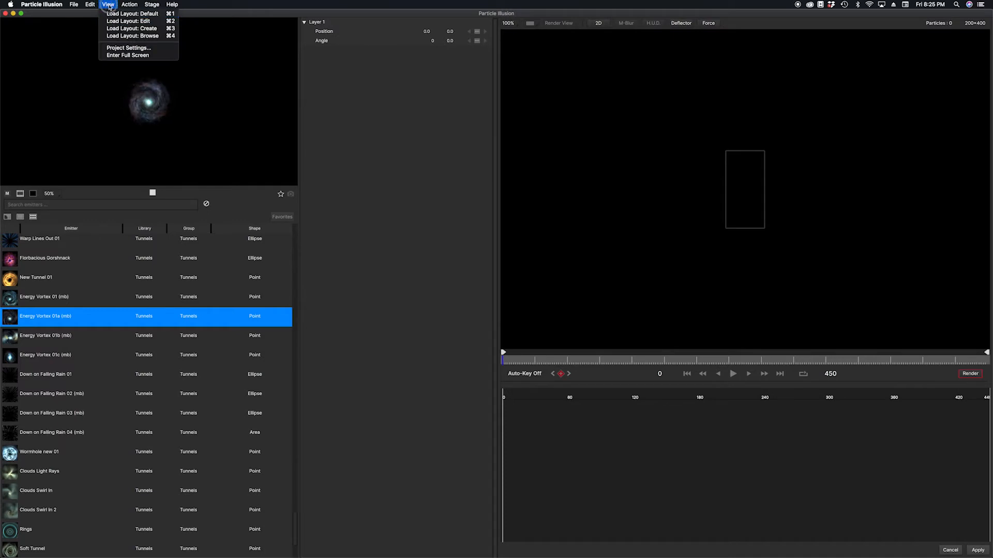
left_click(109, 4)
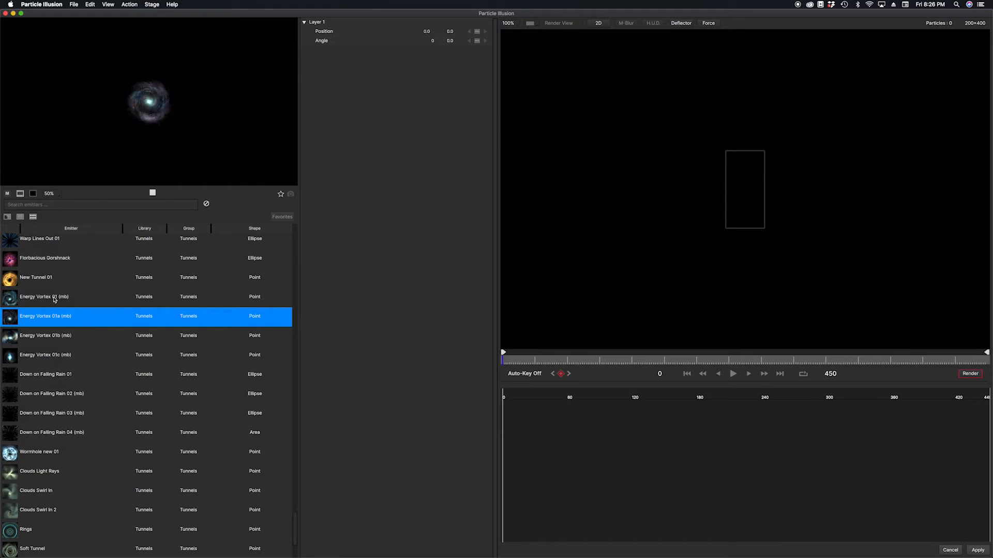
Search the emitter library for "bubbles" and add the Shiny Bubbles Area 01 (mb) emitter from the Water group to the layer
scroll(52, 294, "up", 3)
scroll(52, 293, "up", 10)
left_click(35, 204)
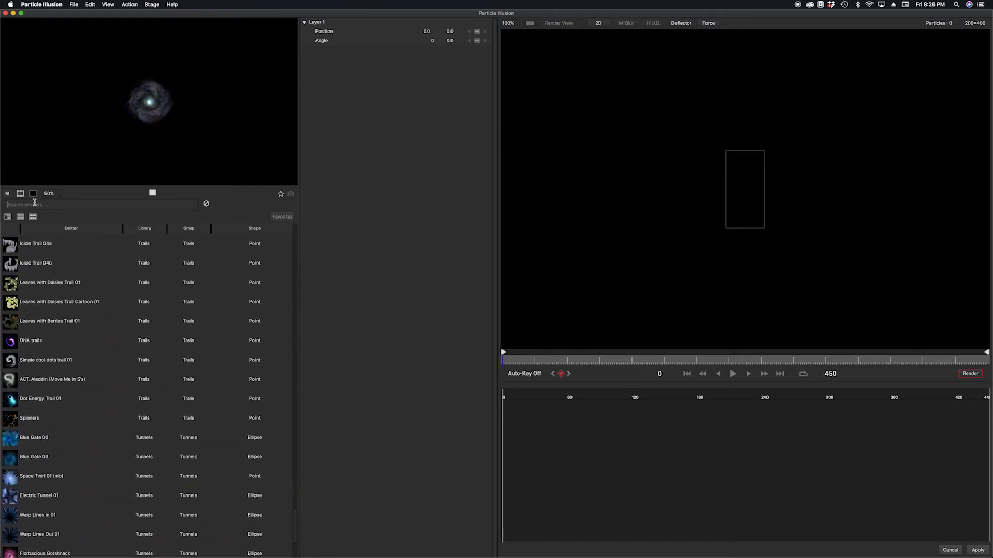
type("bubb")
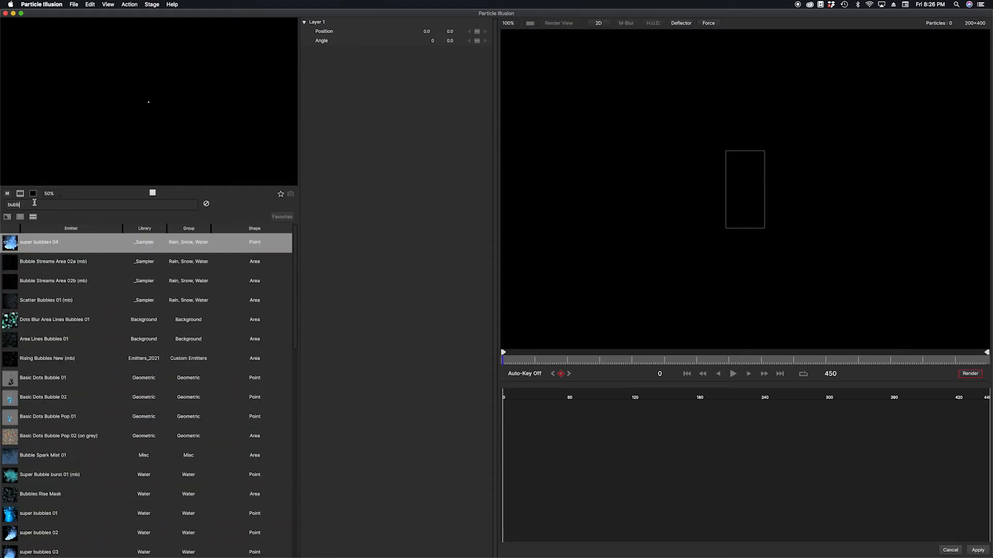
type("les")
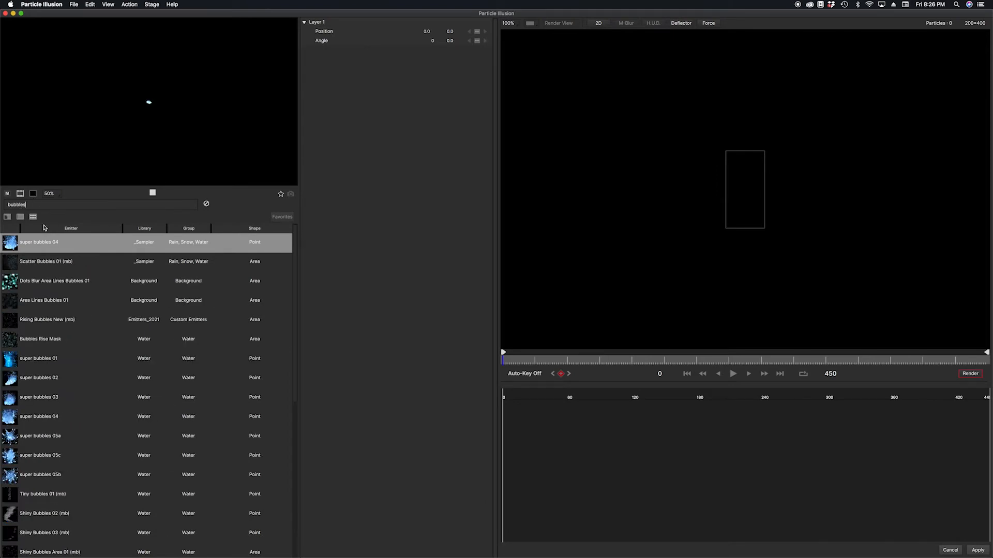
scroll(55, 346, "down", 5)
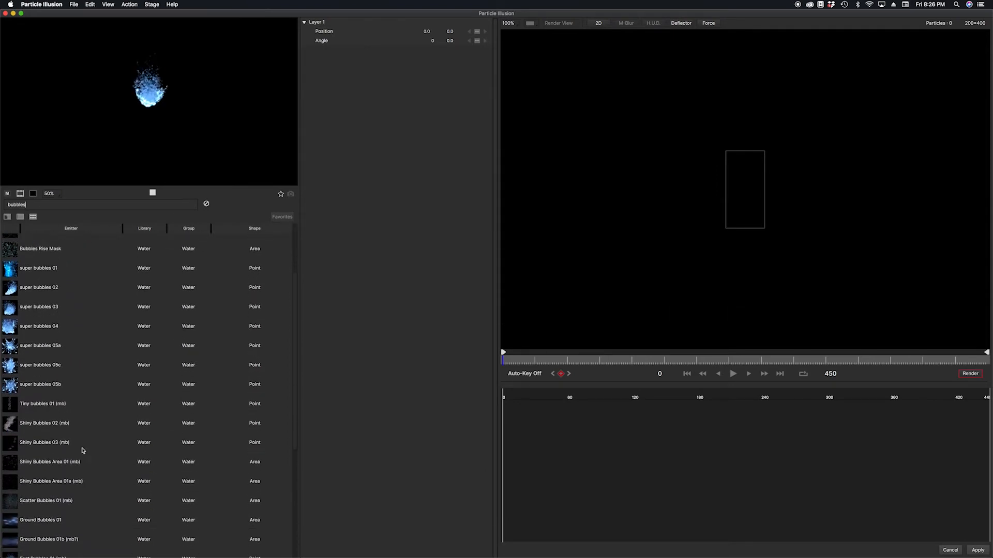
left_click(69, 466)
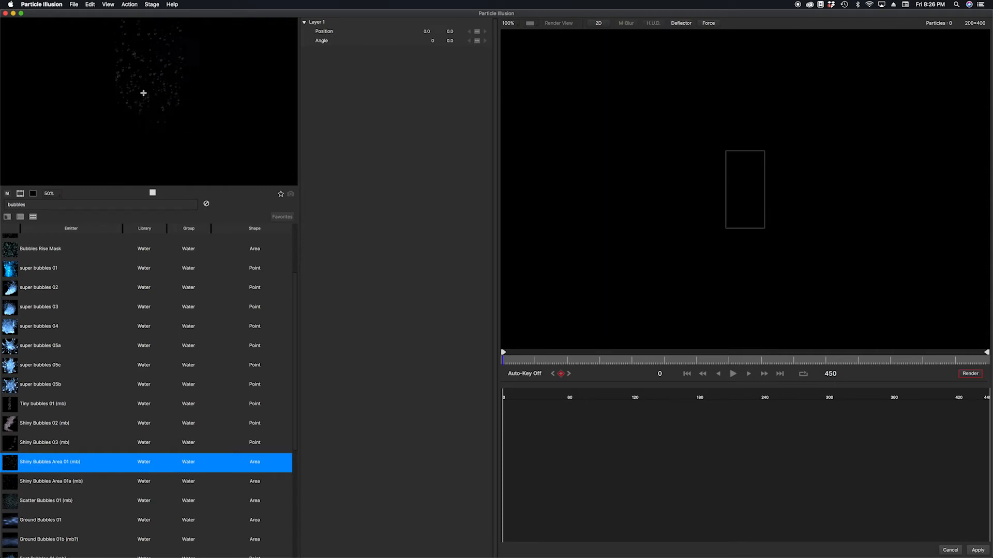
double_click(43, 465)
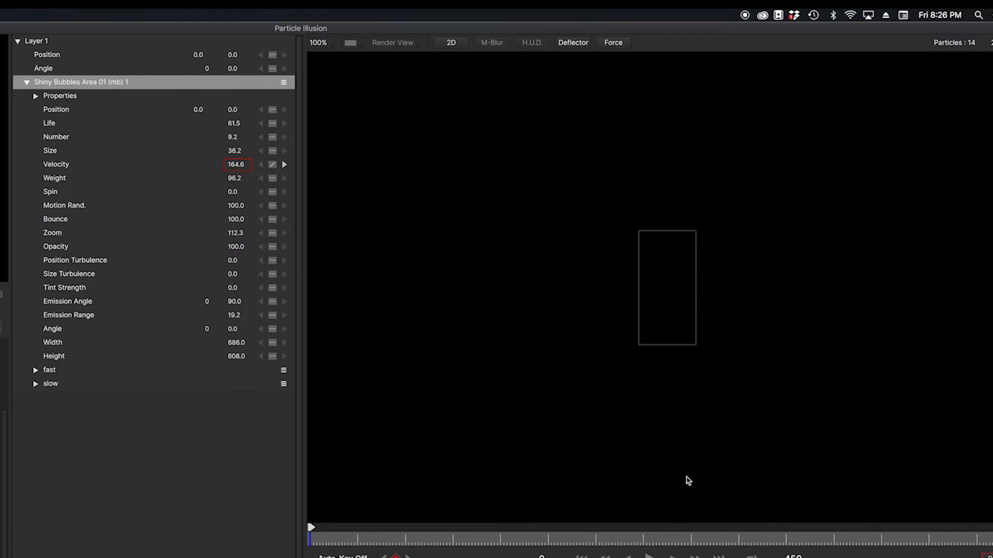
Play the particle animation and reduce the Shiny Bubbles emitter's Size to 10.3
left_click(649, 557)
left_click_drag(233, 153, 234, 152)
left_click_drag(228, 152, 93, 160)
left_click_drag(239, 153, 235, 153)
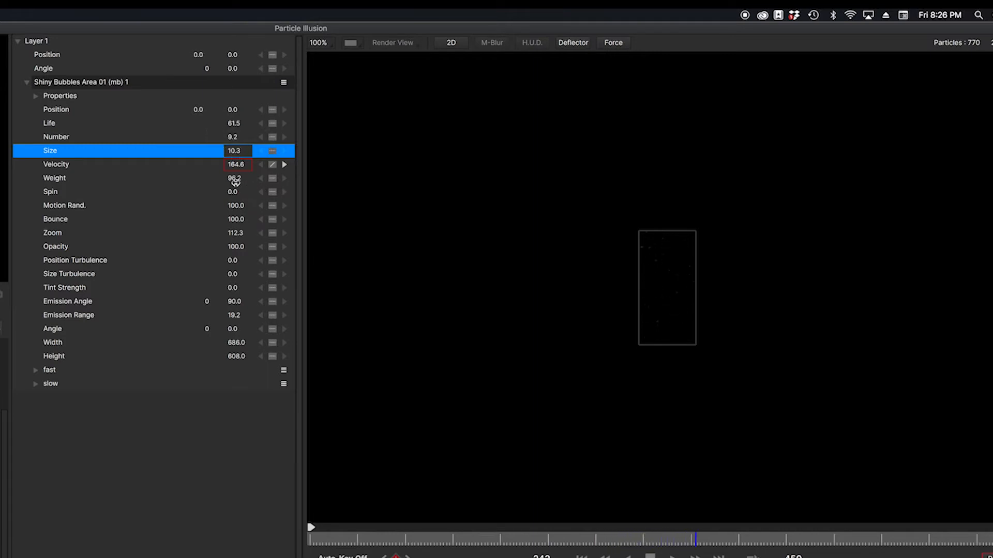
Raise the Shiny Bubbles emitter's Number to 46.2, and apply the particle setup back to After Effects for a preview on the black solid
left_click_drag(234, 139, 249, 141)
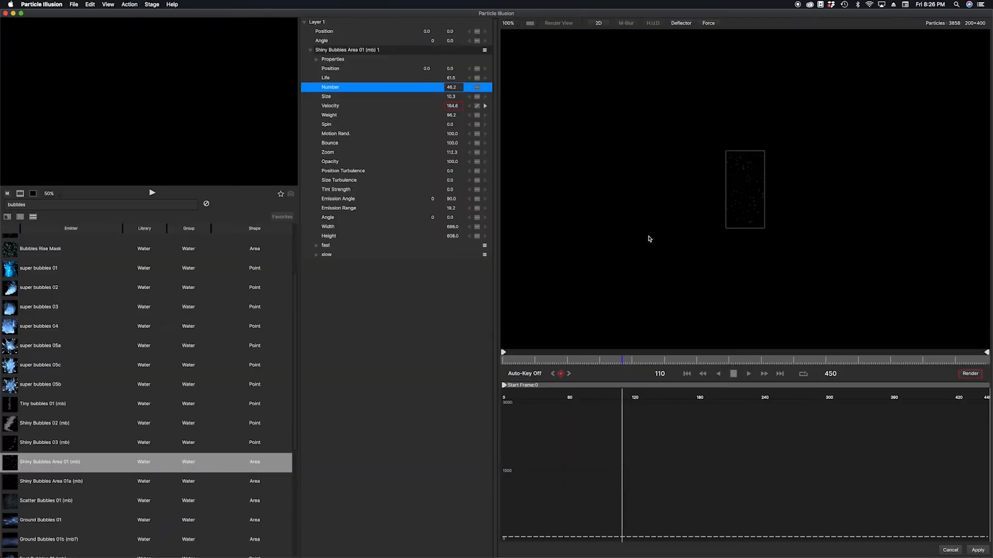
left_click(979, 550)
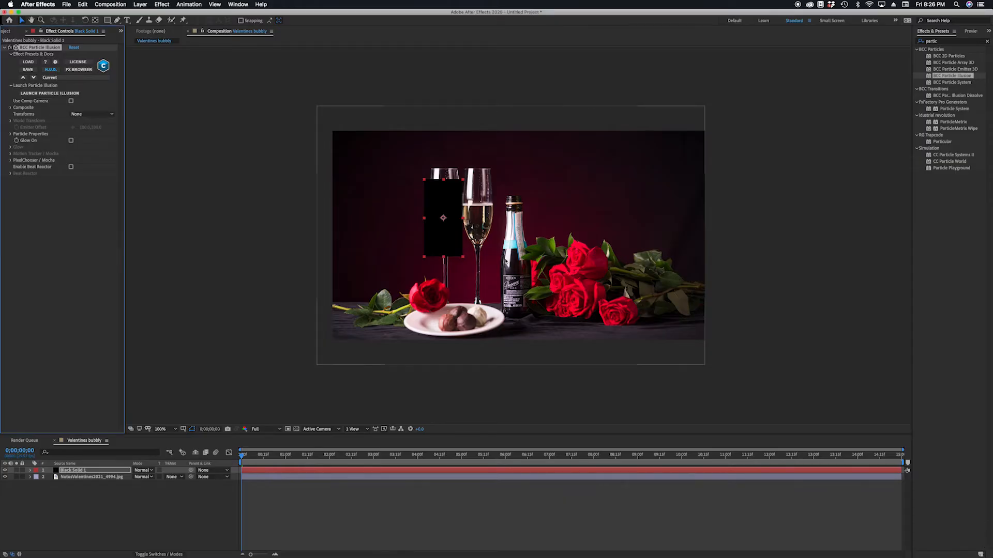
key("space")
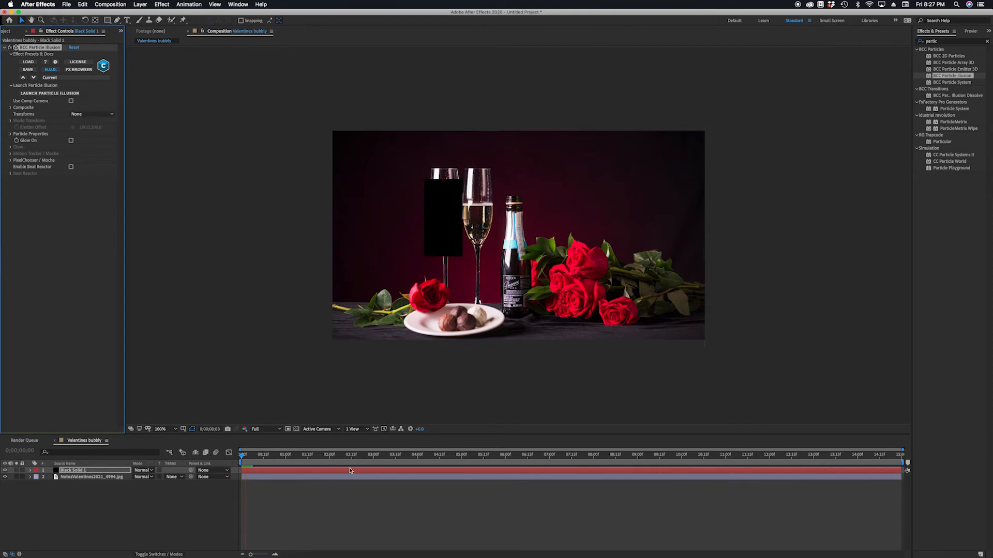
key("space")
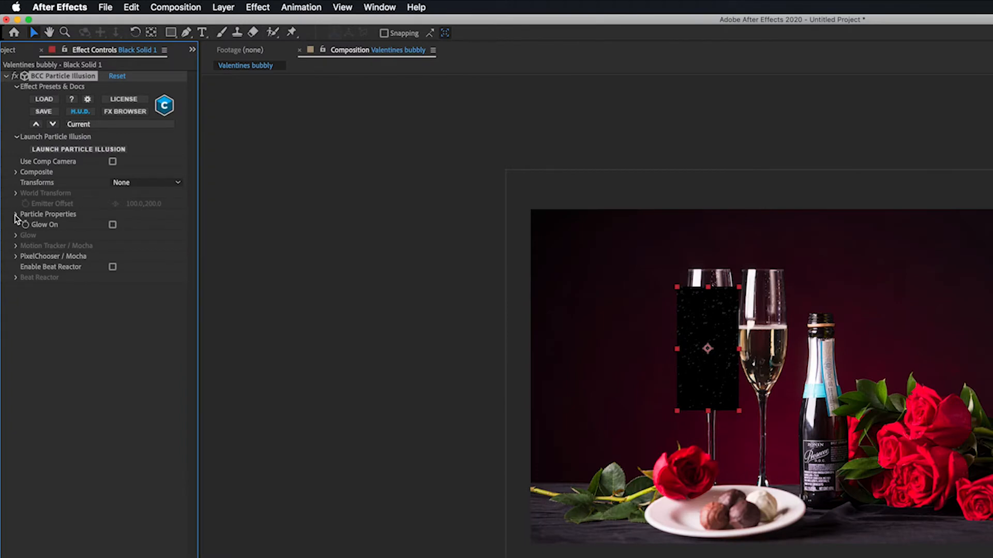
Set Frames to Preload to 18 in the effect's Particle Properties and scrub through the start of the composition to check the bubbles
left_click(16, 214)
left_click_drag(112, 225, 125, 226)
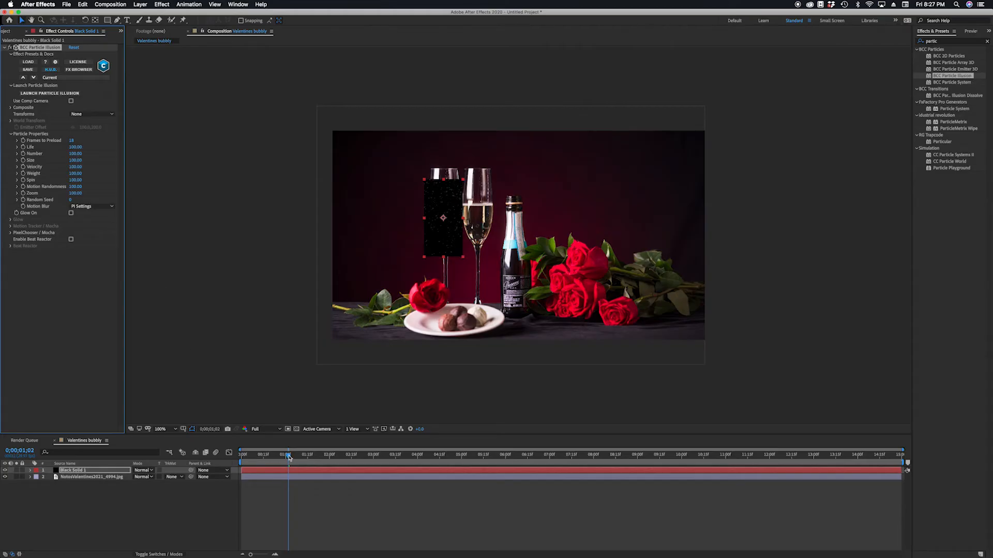
mouse_move(288, 456)
left_mouse_down()
mouse_move(217, 451)
mouse_move(294, 455)
left_mouse_up()
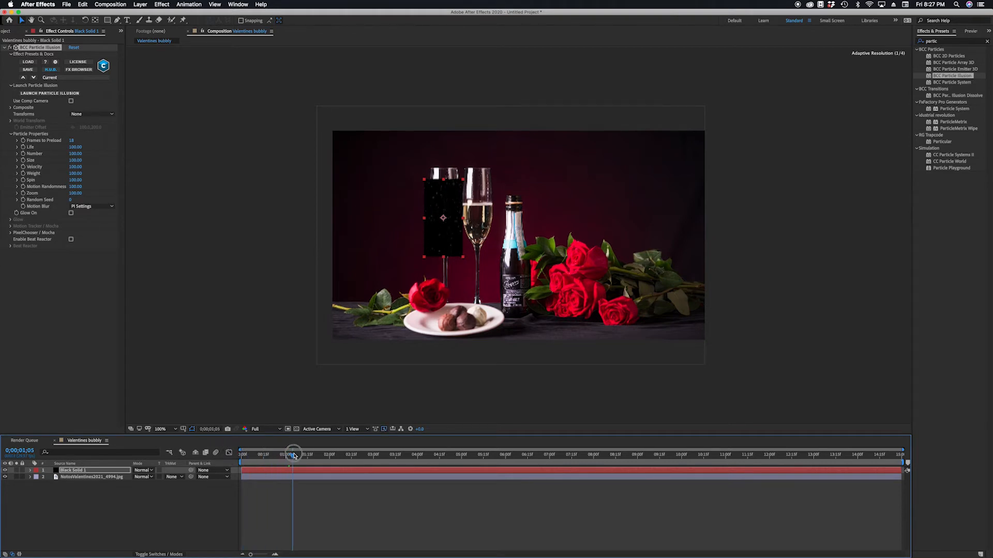
Pre-compose the Black Solid 1 layer as "bubbles", moving all attributes into the new composition
left_click(76, 495)
left_click(78, 472)
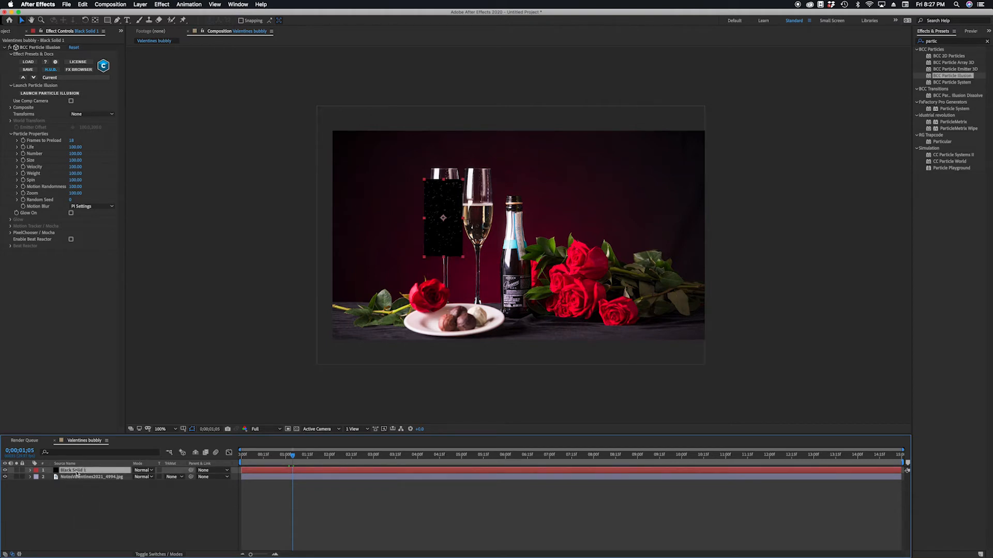
left_click(141, 4)
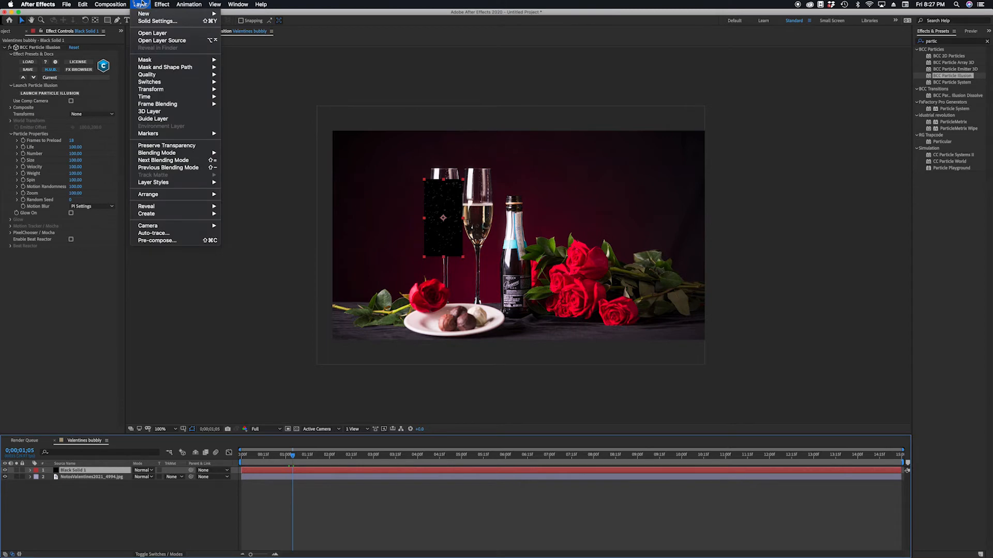
left_click(153, 241)
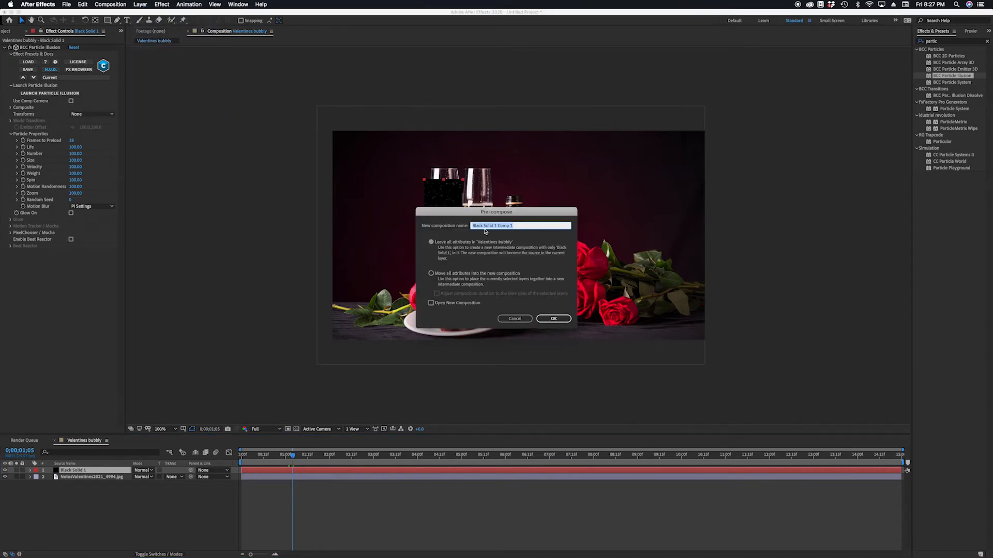
type("bubbles")
left_click(431, 274)
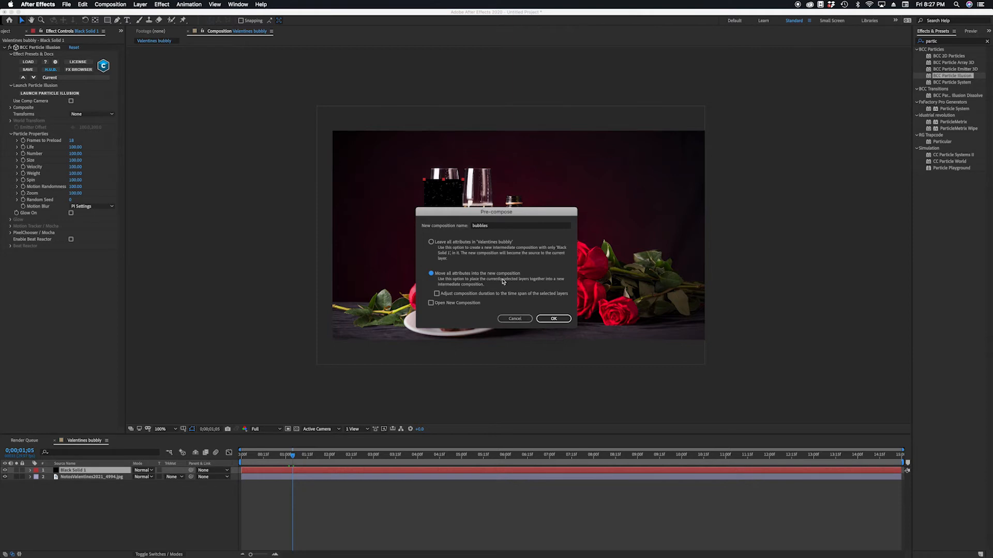
left_click(548, 321)
Set the bubbles layer's blending mode to Add and preview the bubbles over the photo
left_click(147, 471)
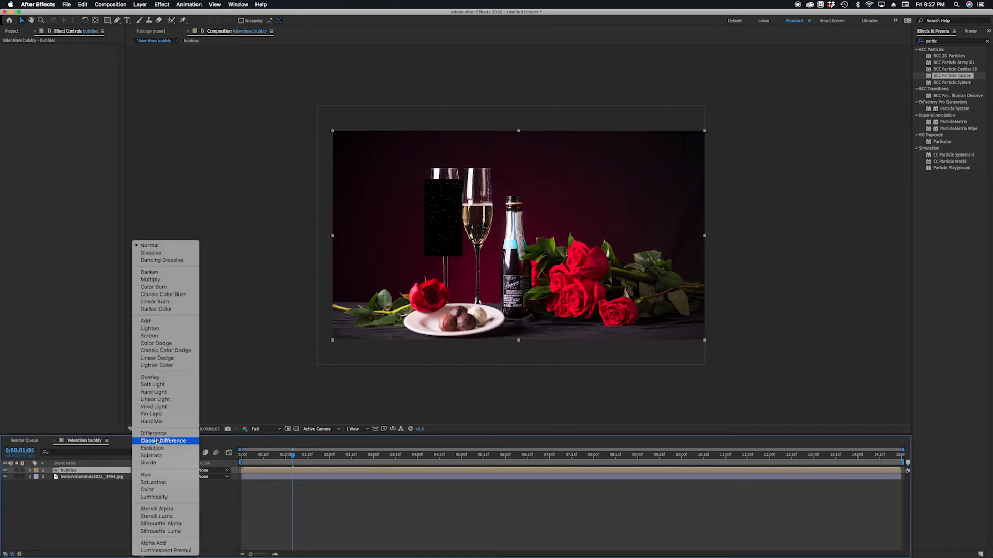
left_click(145, 321)
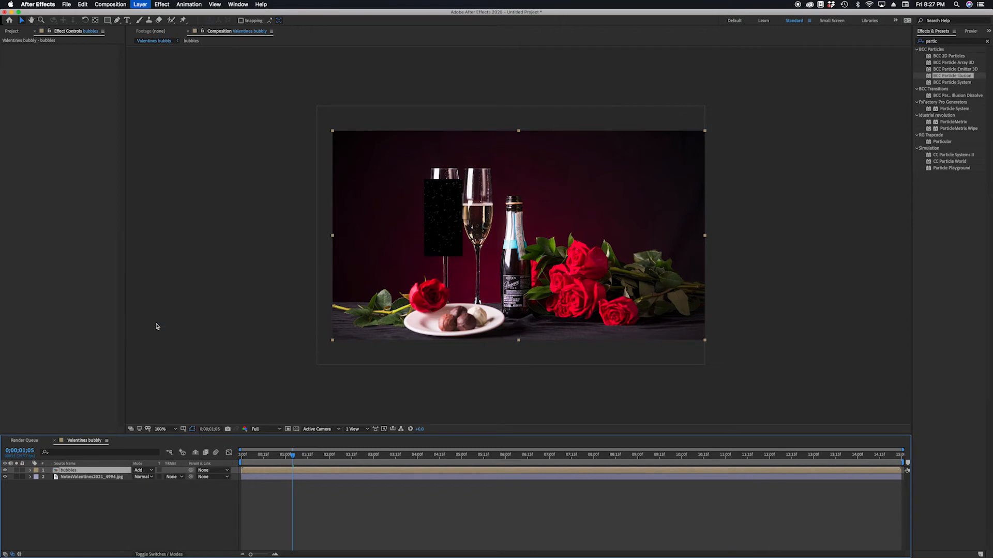
key("space")
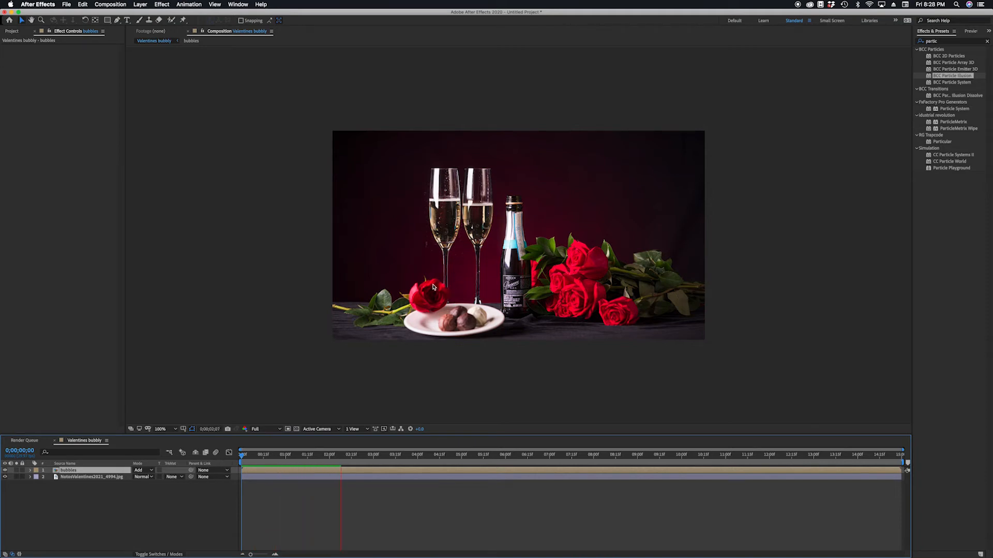
Start a Pen tool mask on the bubbles layer at the first frame, beginning at the champagne line of the left glass
left_click(73, 471)
left_click_drag(259, 456, 201, 458)
left_click(117, 20)
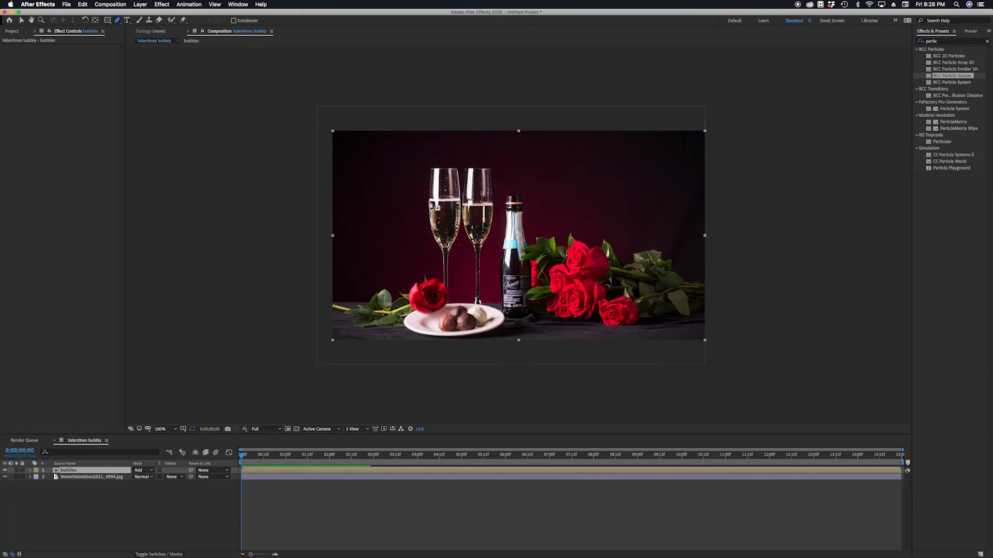
left_click(432, 204)
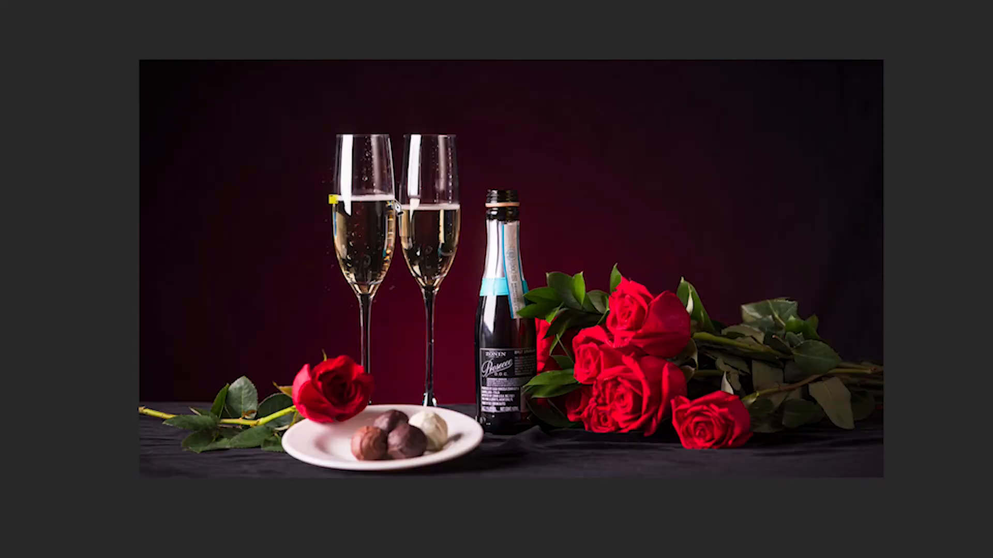